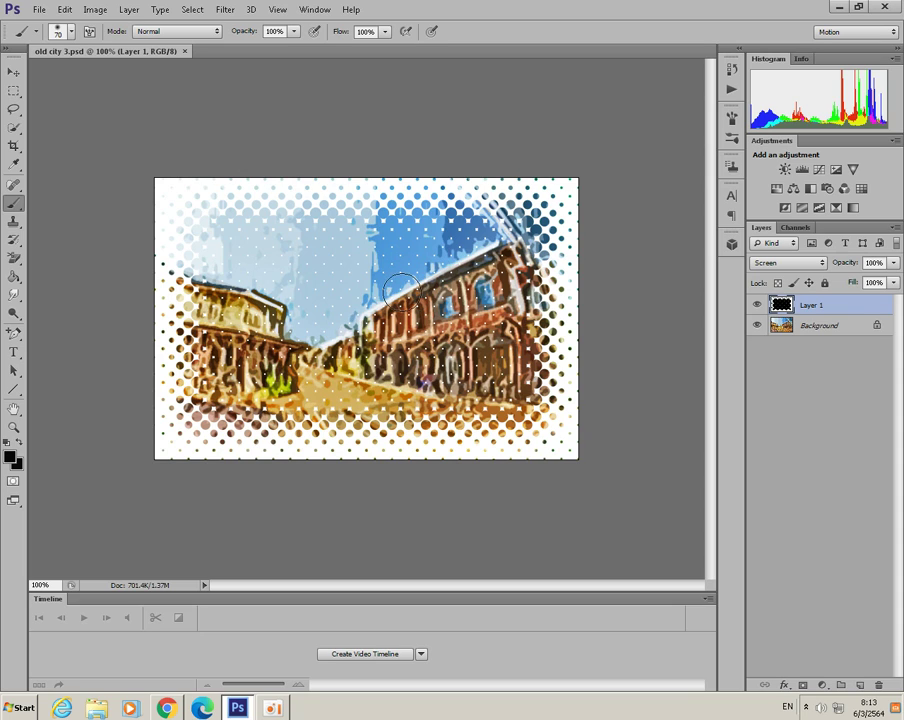
# Open the aquarium angelfish photo skin.jpg as a second document
pyautogui.click(38, 9)
pyautogui.click(50, 38)
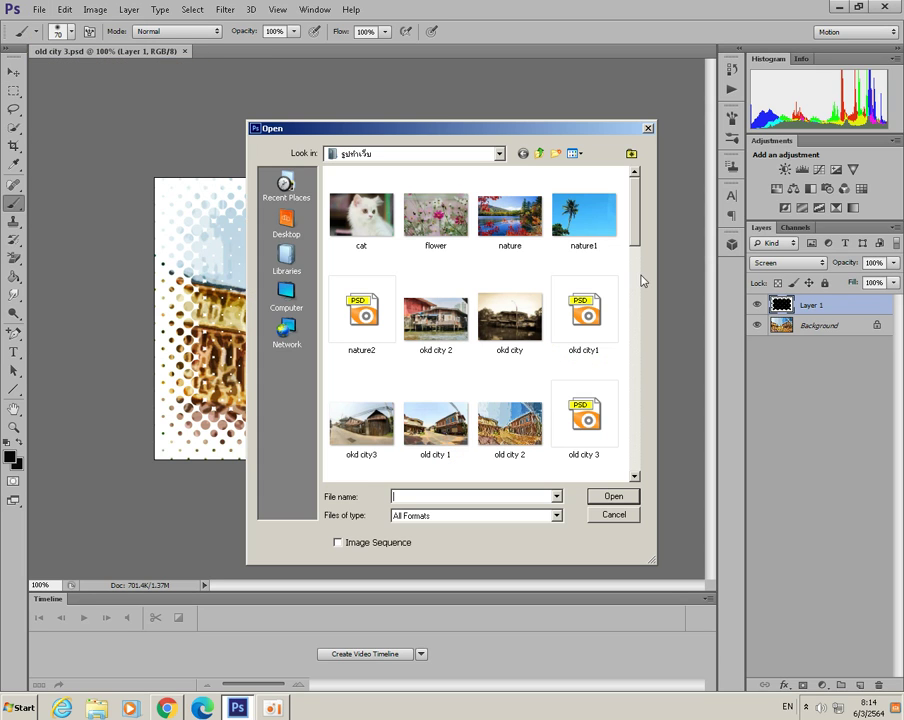
pyautogui.moveTo(639, 238); pyautogui.dragTo(639, 301)
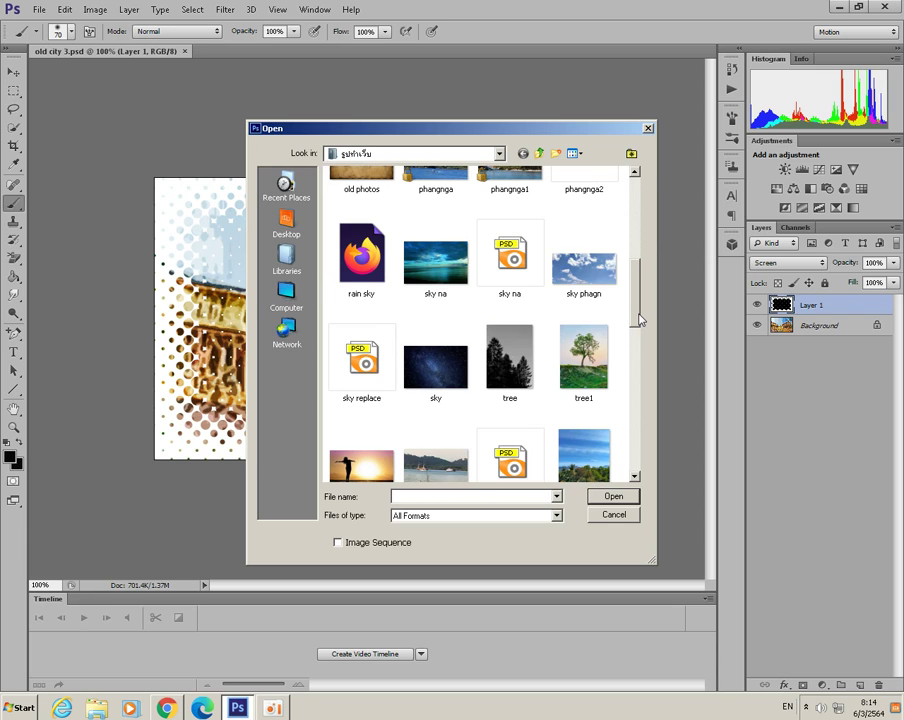
pyautogui.moveTo(639, 319)
pyautogui.mouseDown()
pyautogui.moveTo(632, 336)
pyautogui.moveTo(640, 366)
pyautogui.mouseUp()
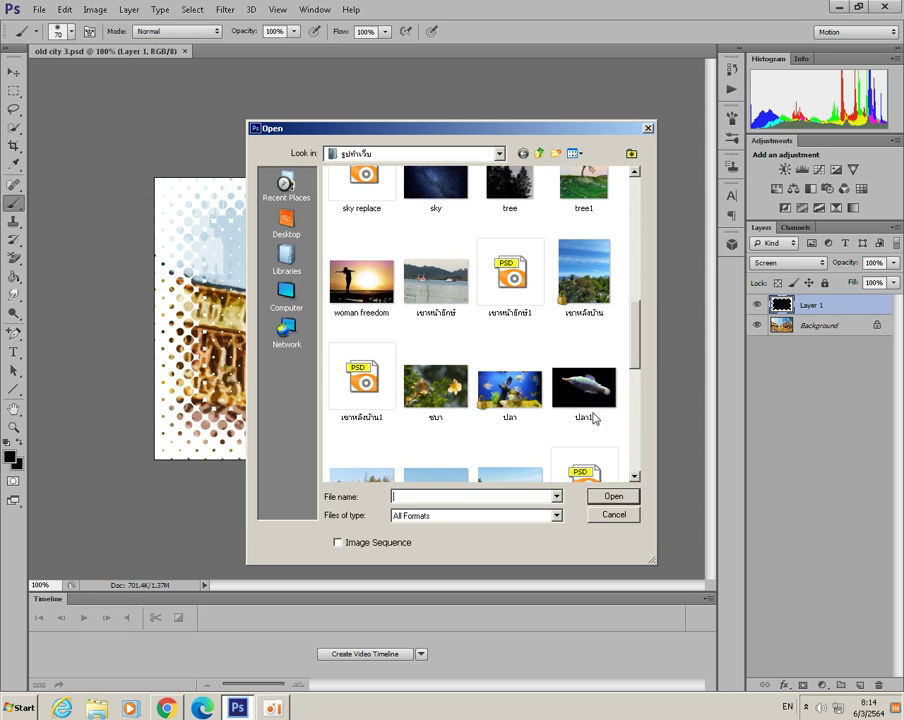
pyautogui.click(508, 400)
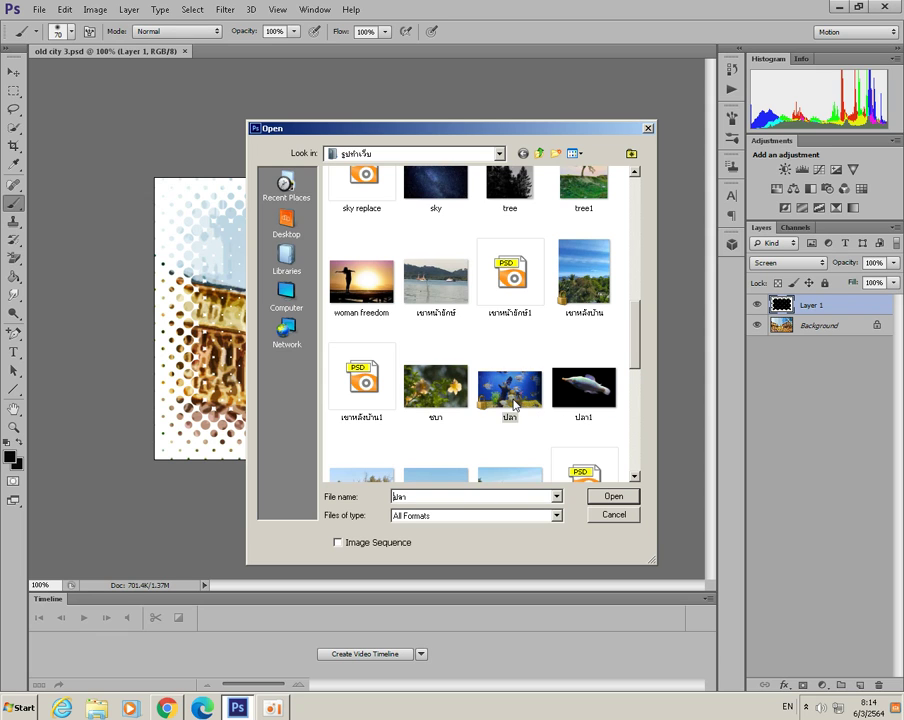
pyautogui.click(600, 496)
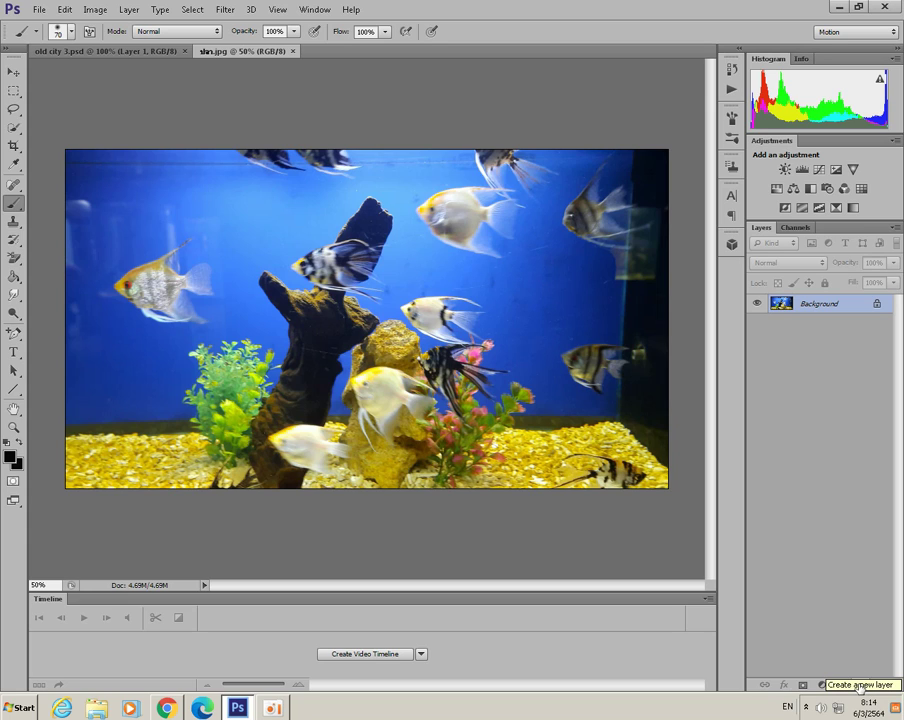
# Add Layer 1 above the photo and paint-bucket fill it solid white
pyautogui.click(859, 687)
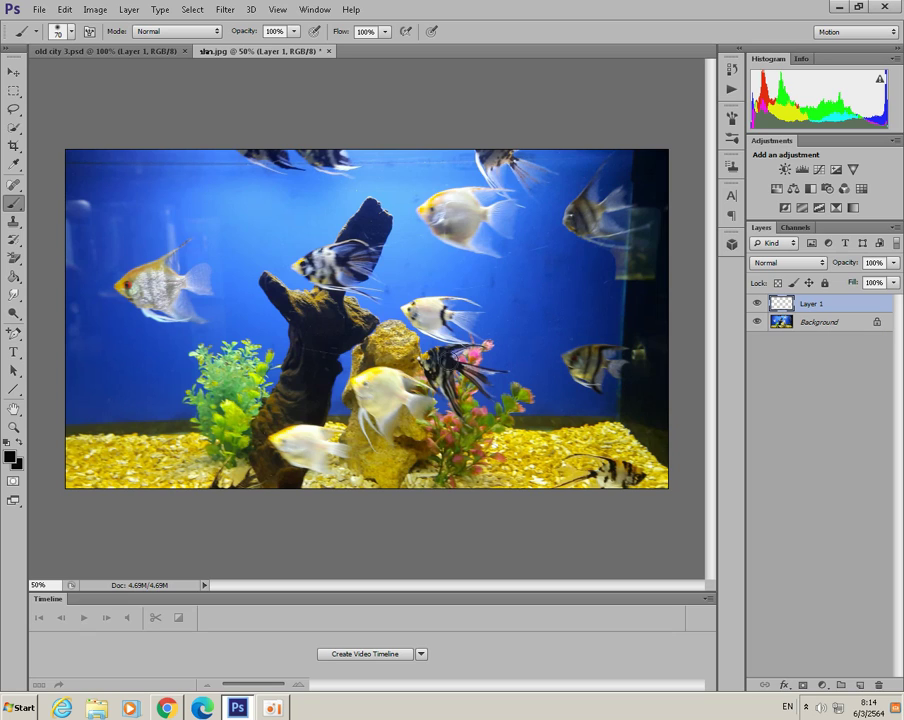
pyautogui.click(15, 280)
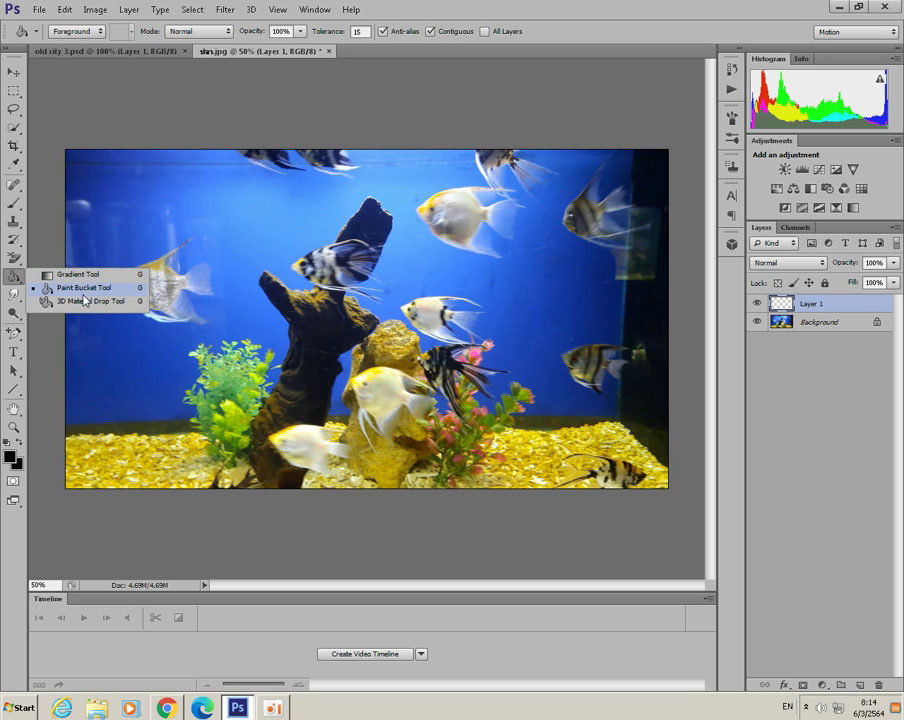
pyautogui.click(66, 292)
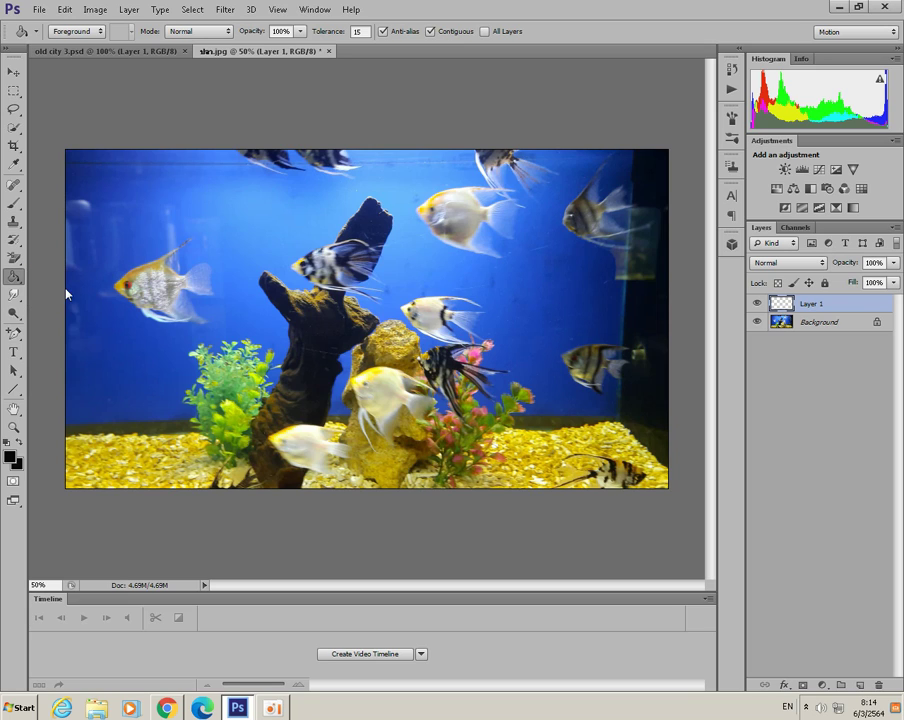
pyautogui.click(12, 459)
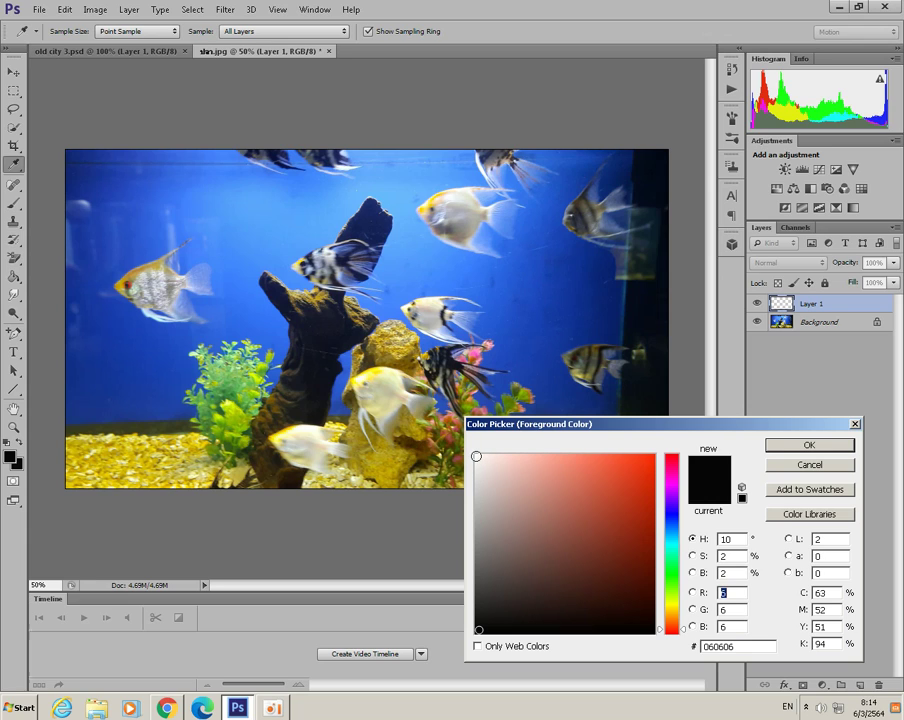
pyautogui.click(477, 457)
pyautogui.click(808, 444)
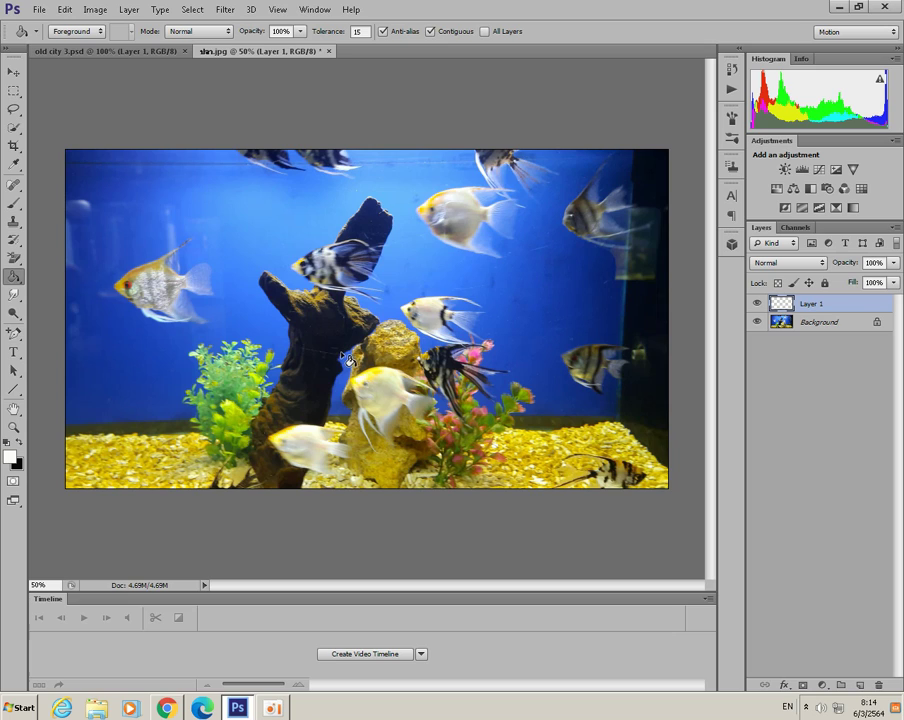
pyautogui.click(345, 331)
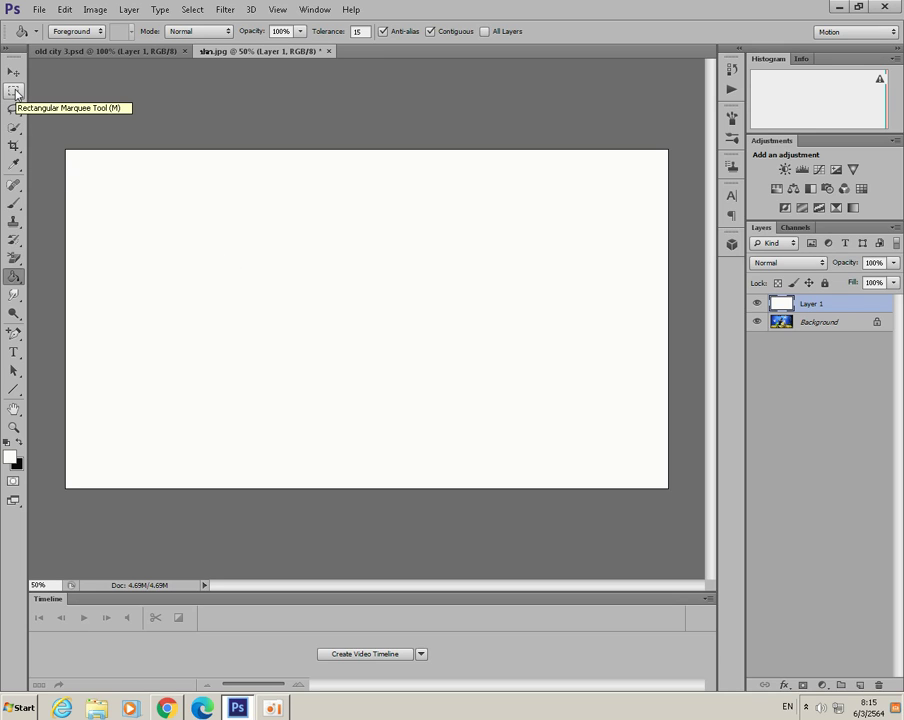
# Draw a rectangular marquee on Layer 1 inset slightly from every canvas edge
pyautogui.click(14, 92)
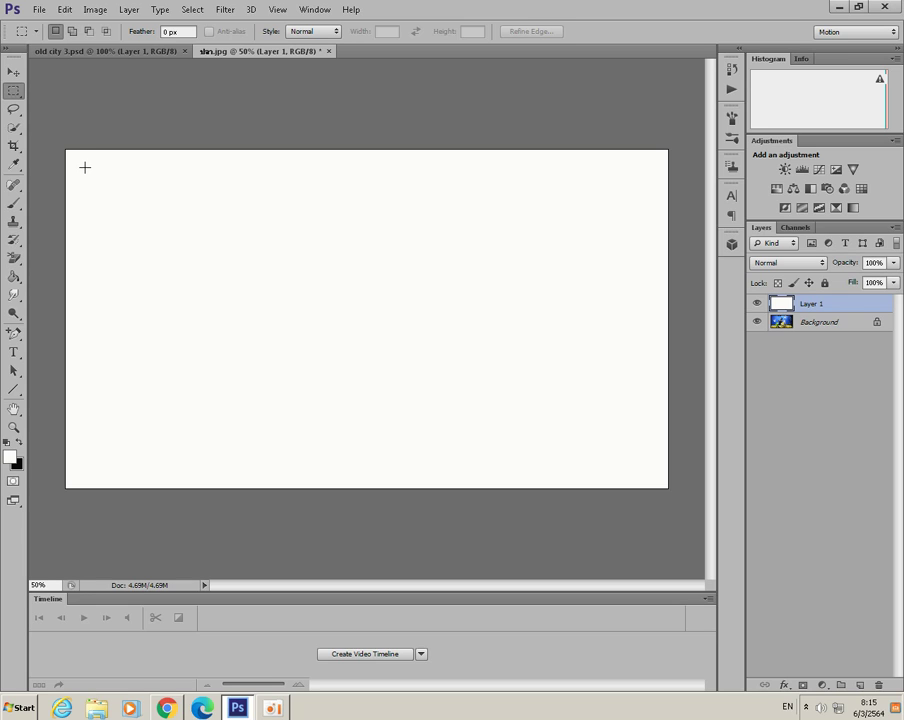
pyautogui.moveTo(90, 170)
pyautogui.mouseDown()
pyautogui.moveTo(552, 407)
pyautogui.moveTo(644, 467)
pyautogui.mouseUp()
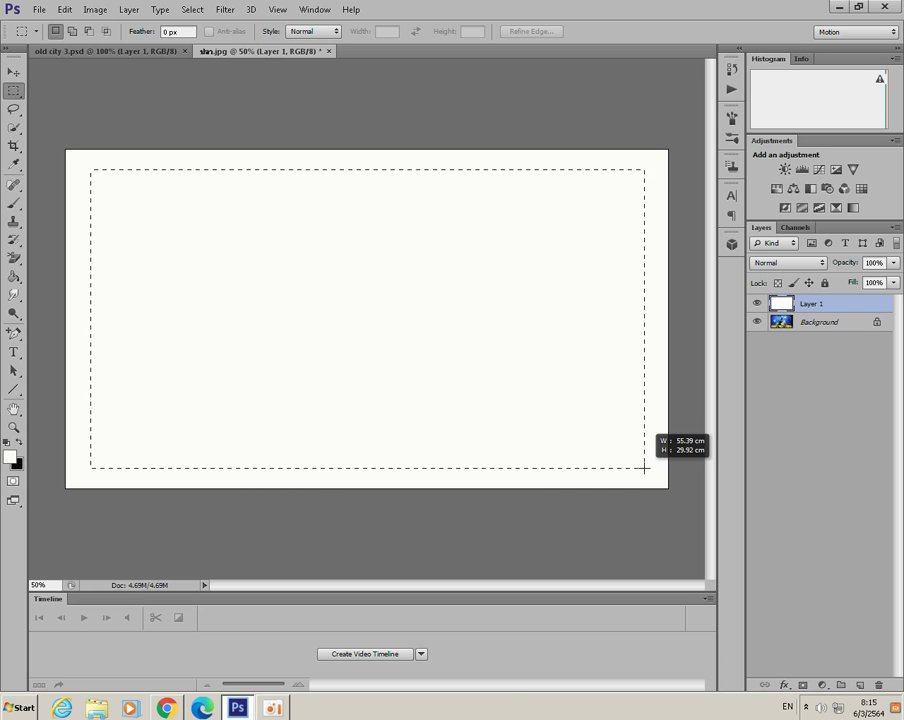
pyautogui.moveTo(644, 467); pyautogui.dragTo(645, 468)
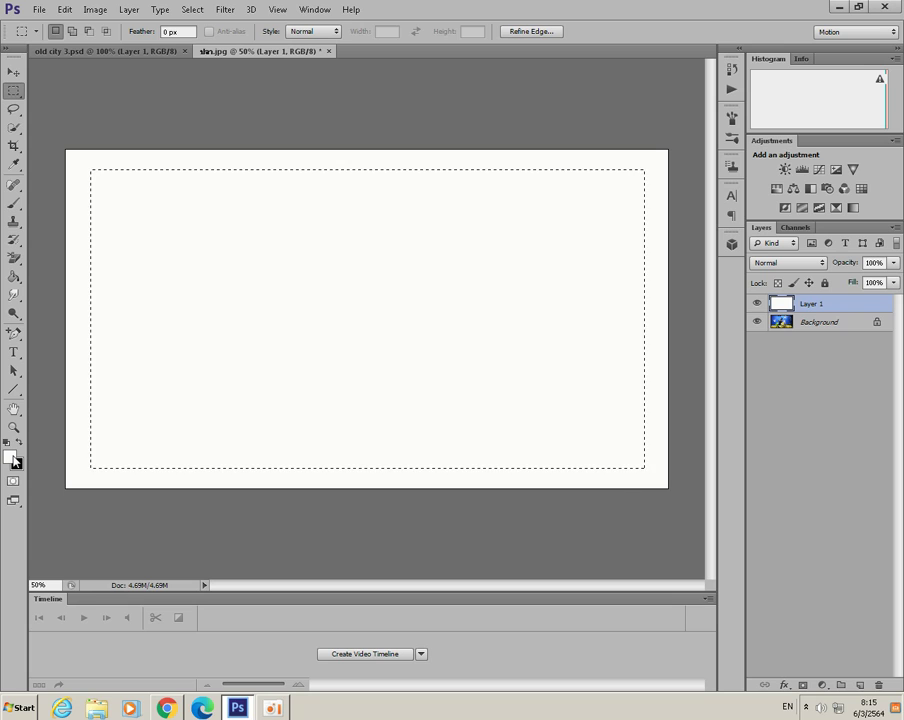
# Fill the inset selection with black (000000) using the Paint Bucket
pyautogui.click(14, 278)
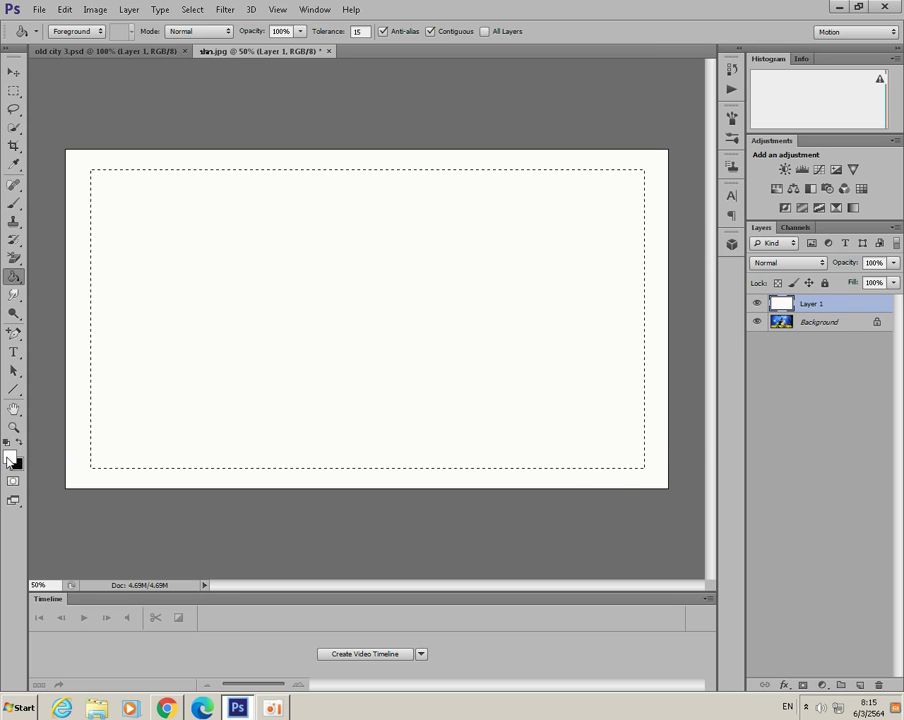
pyautogui.click(10, 457)
pyautogui.click(476, 632)
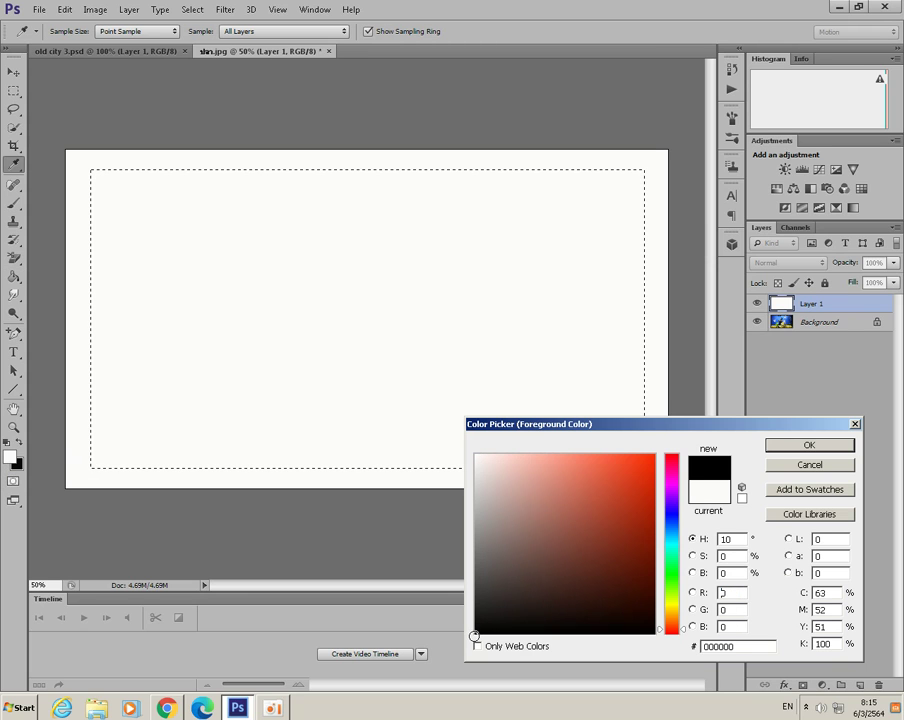
pyautogui.click(784, 446)
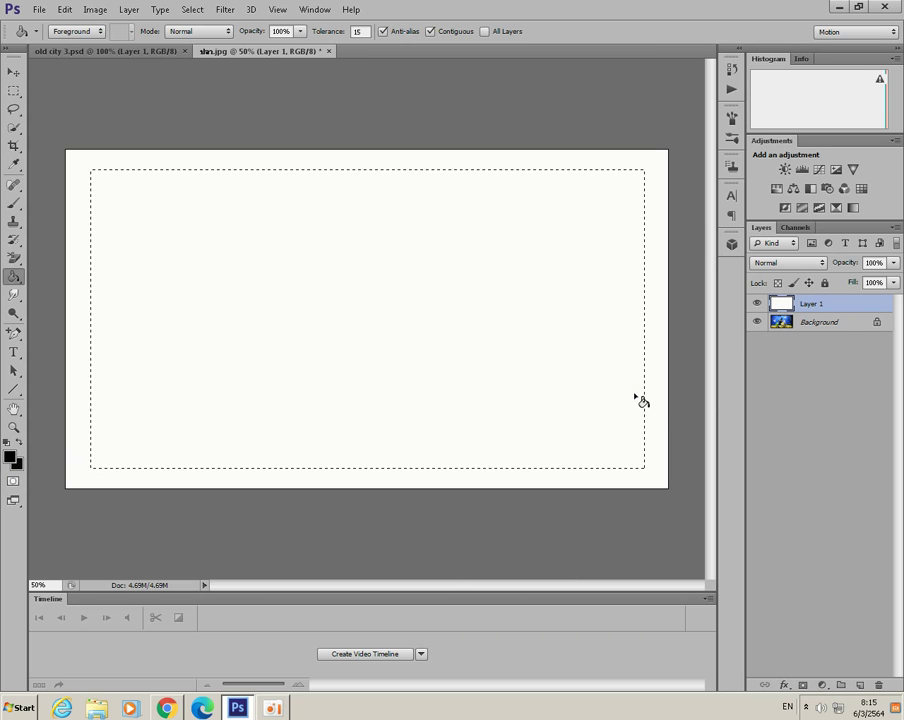
pyautogui.click(301, 296)
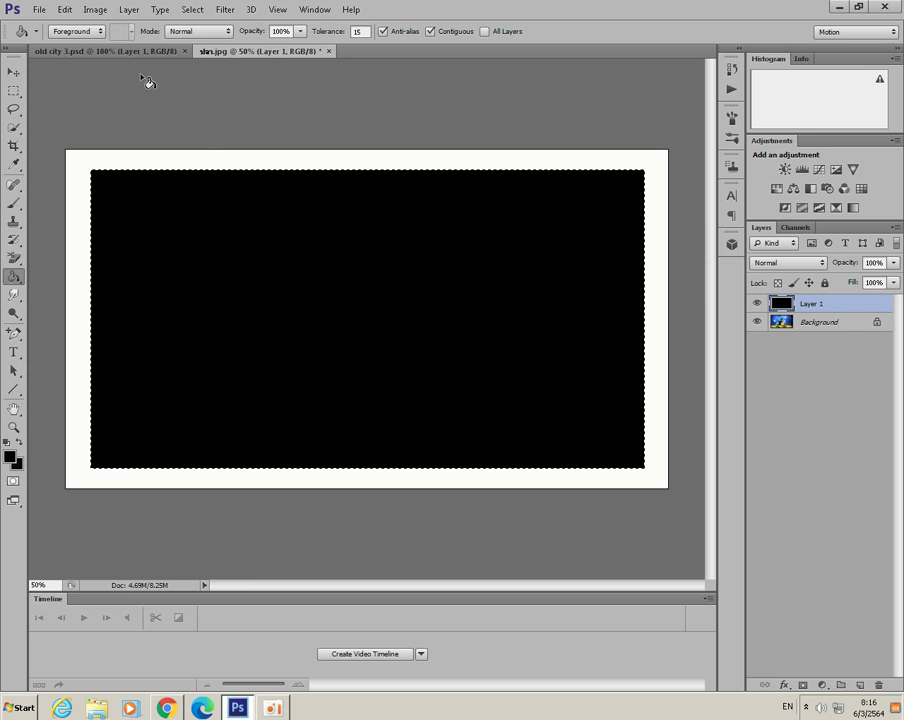
# Deselect the black rectangle via Select > Deselect
pyautogui.click(193, 10)
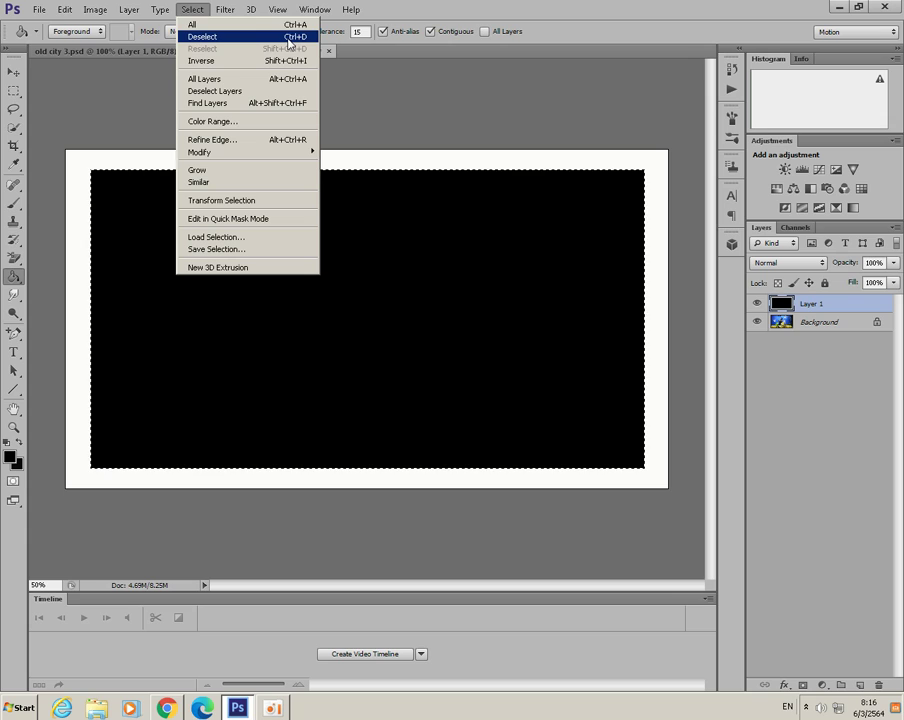
pyautogui.click(211, 38)
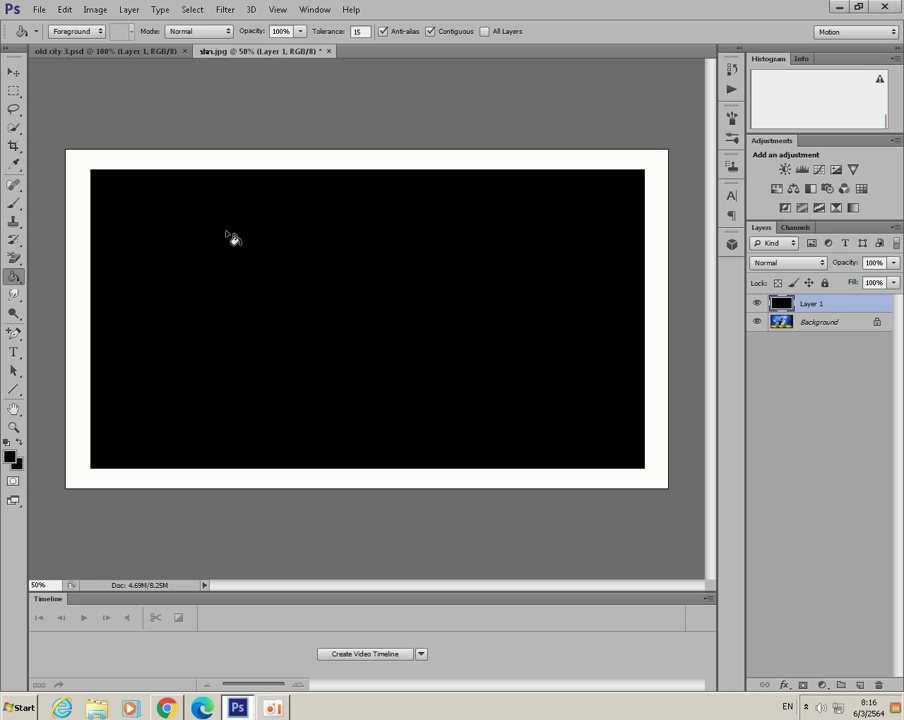
# Convert Layer 1 to a smart object from its Layers panel context menu
pyautogui.rightClick(824, 311)
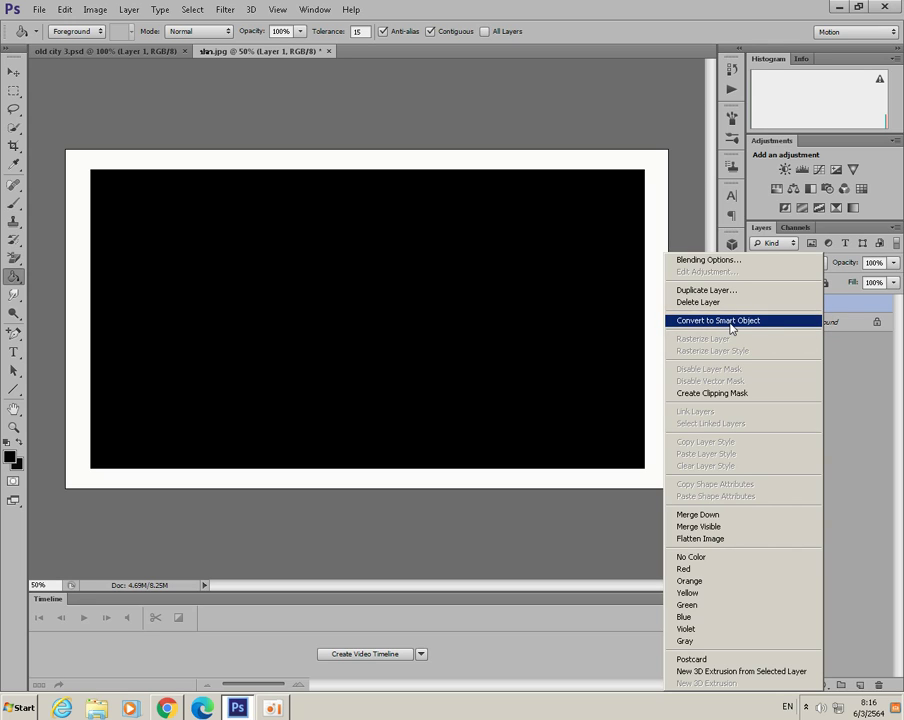
pyautogui.click(730, 326)
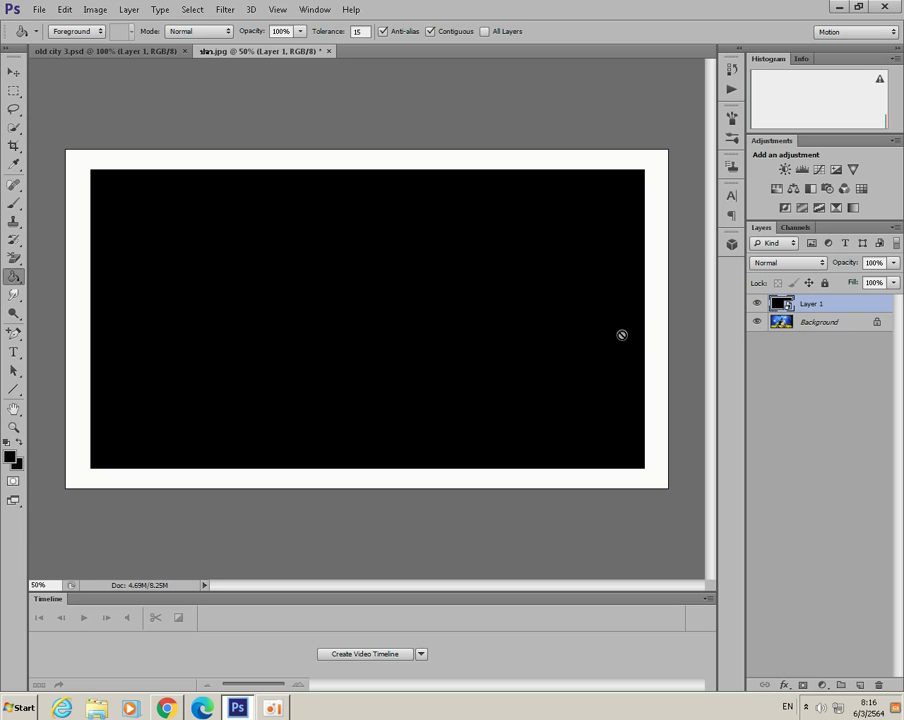
# Apply a 19.6-pixel Gaussian Blur smart filter to Layer 1
pyautogui.click(226, 10)
pyautogui.moveTo(294, 140)
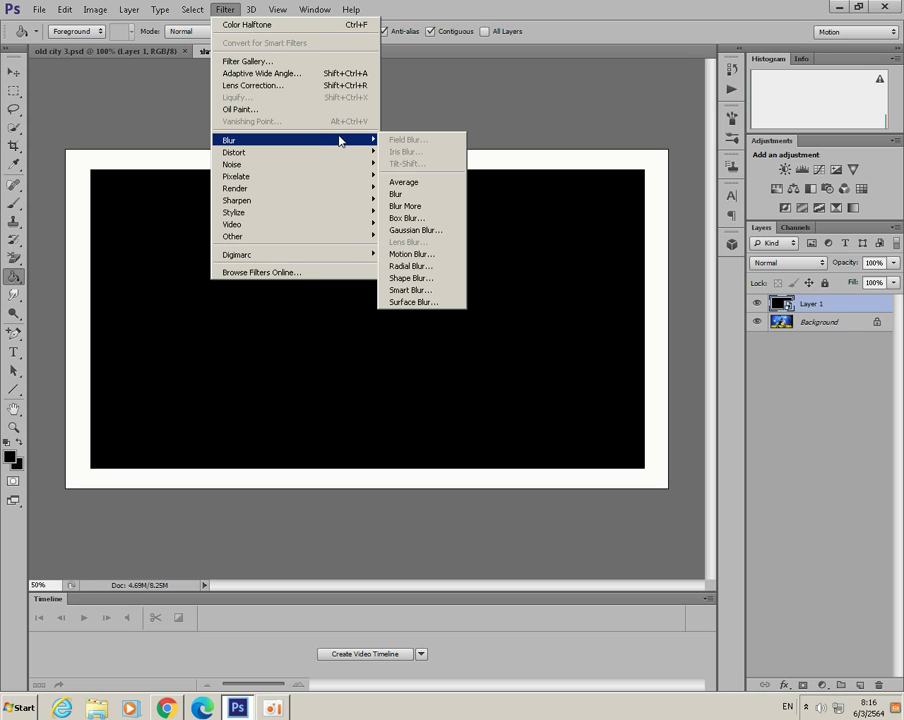
pyautogui.click(421, 233)
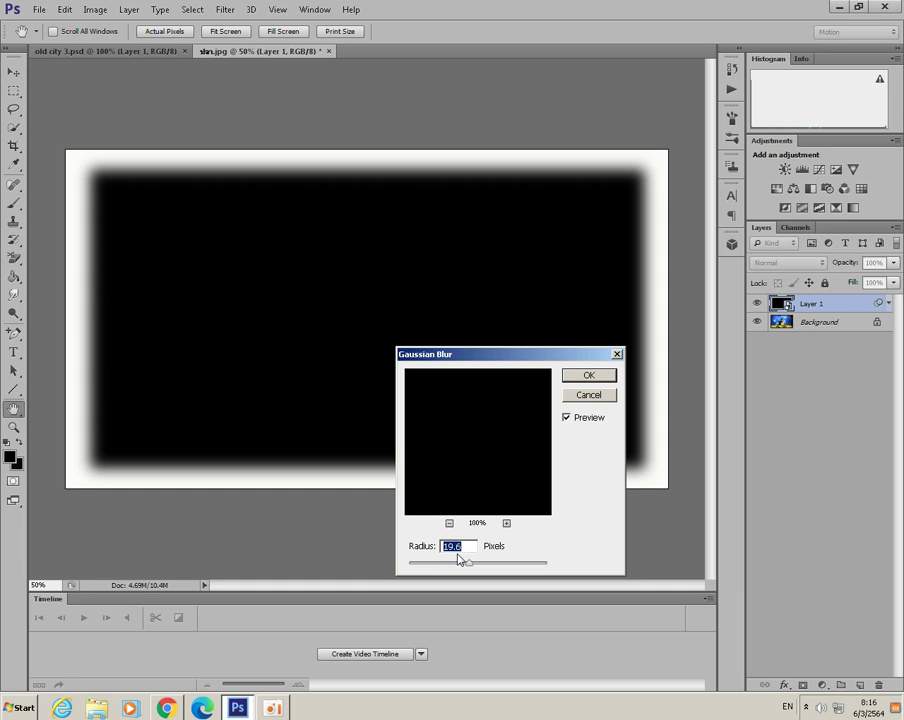
pyautogui.click(589, 378)
pyautogui.press('g')
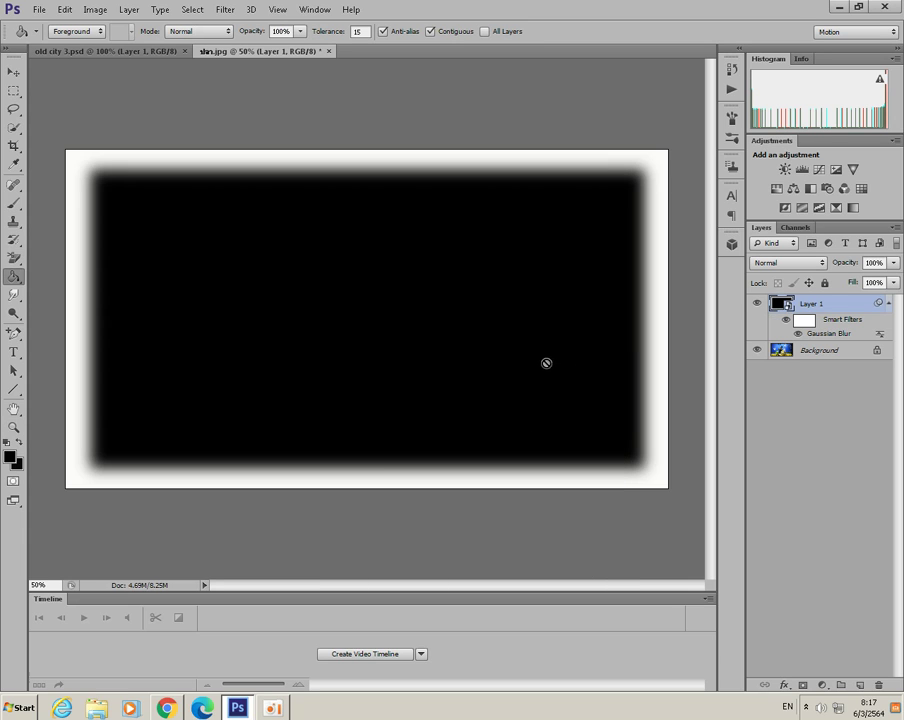
# Apply a Color Halftone smart filter with the default 12-pixel Max. Radius
pyautogui.click(225, 11)
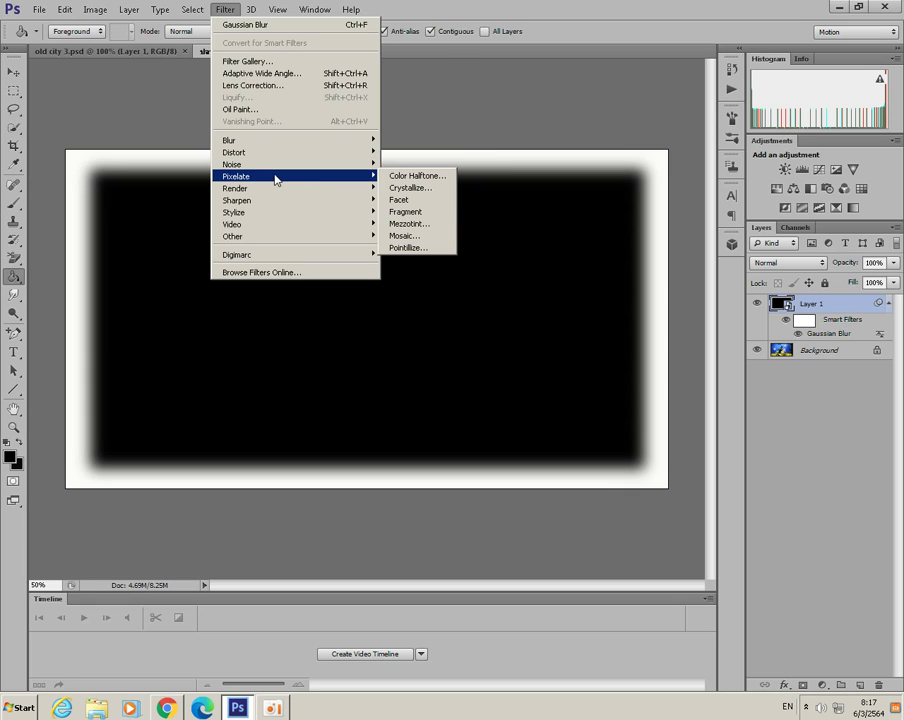
pyautogui.moveTo(237, 176)
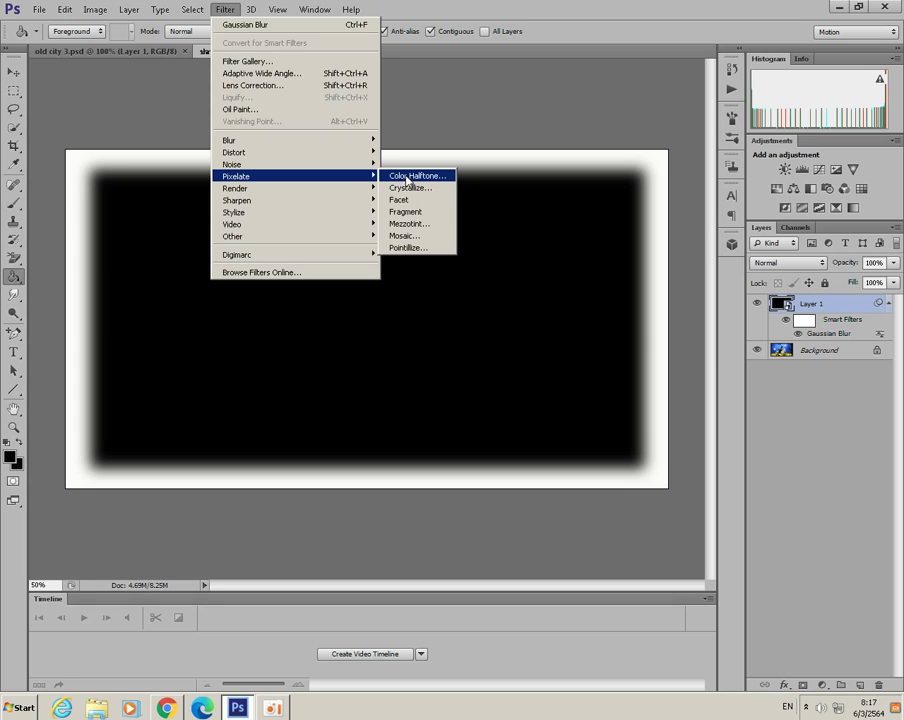
pyautogui.click(403, 178)
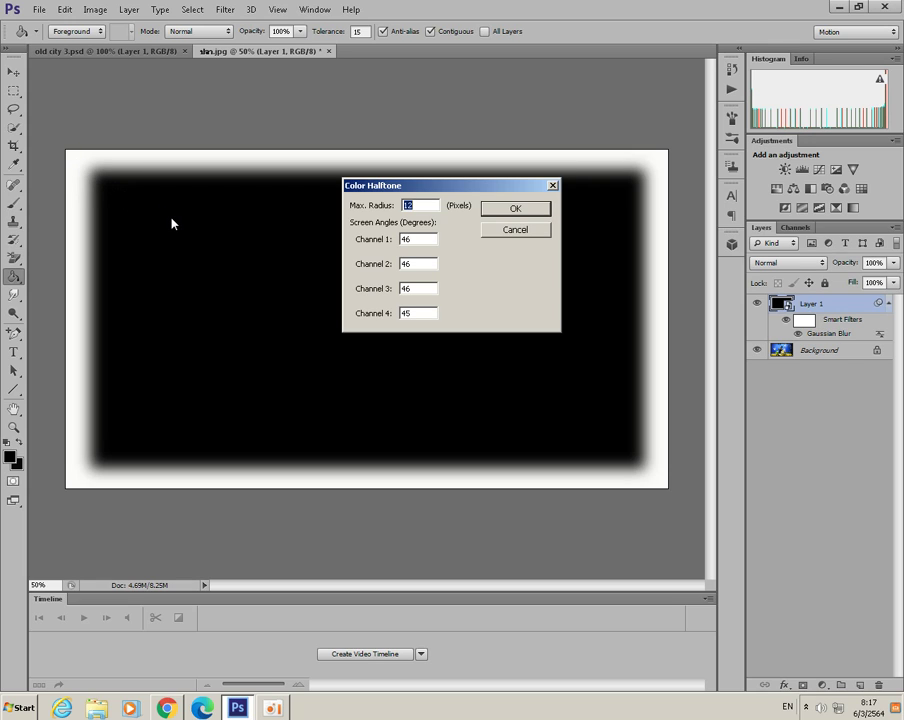
pyautogui.click(516, 209)
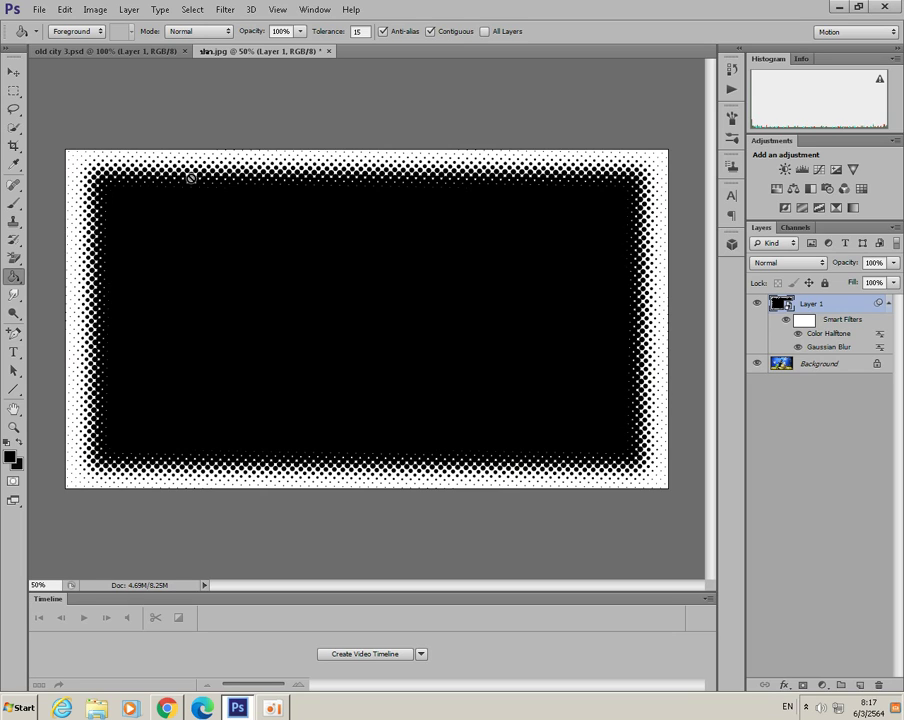
# Undo the halftone and reapply Color Halftone with Max. Radius 15
pyautogui.click(66, 10)
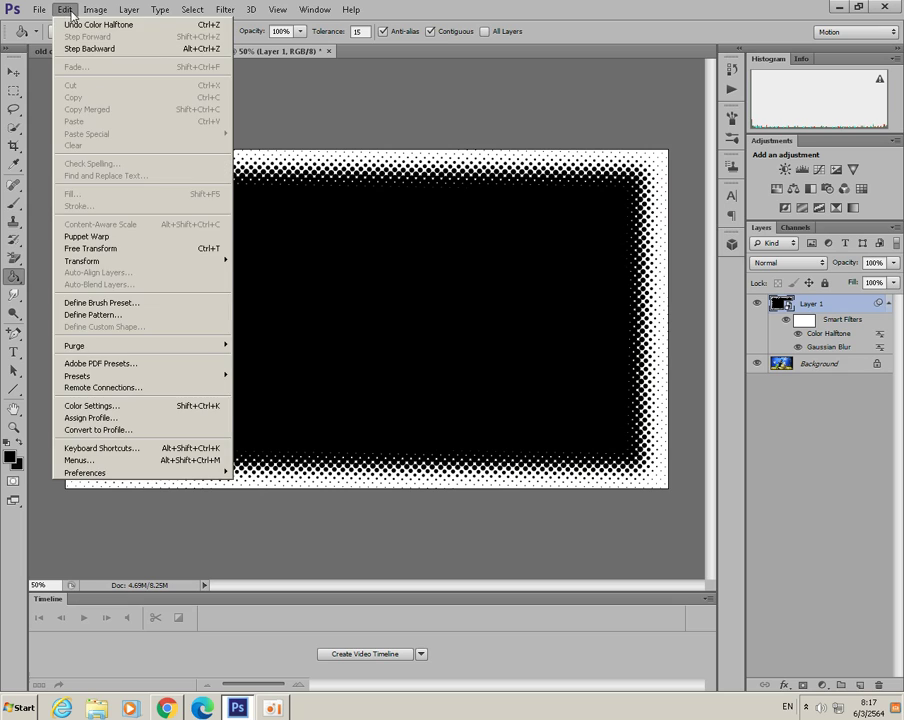
pyautogui.click(55, 24)
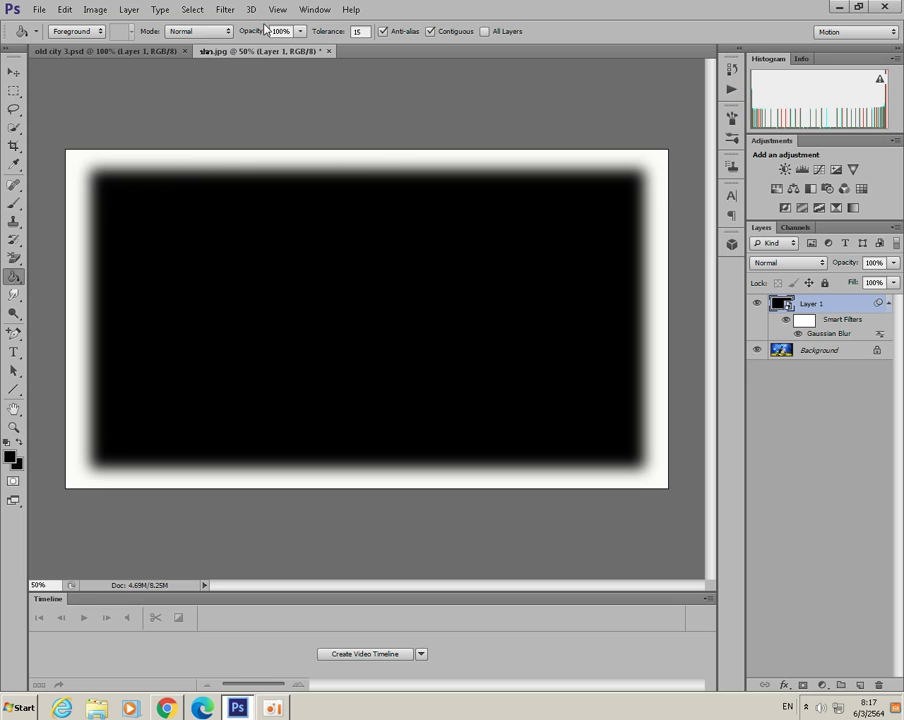
pyautogui.click(226, 12)
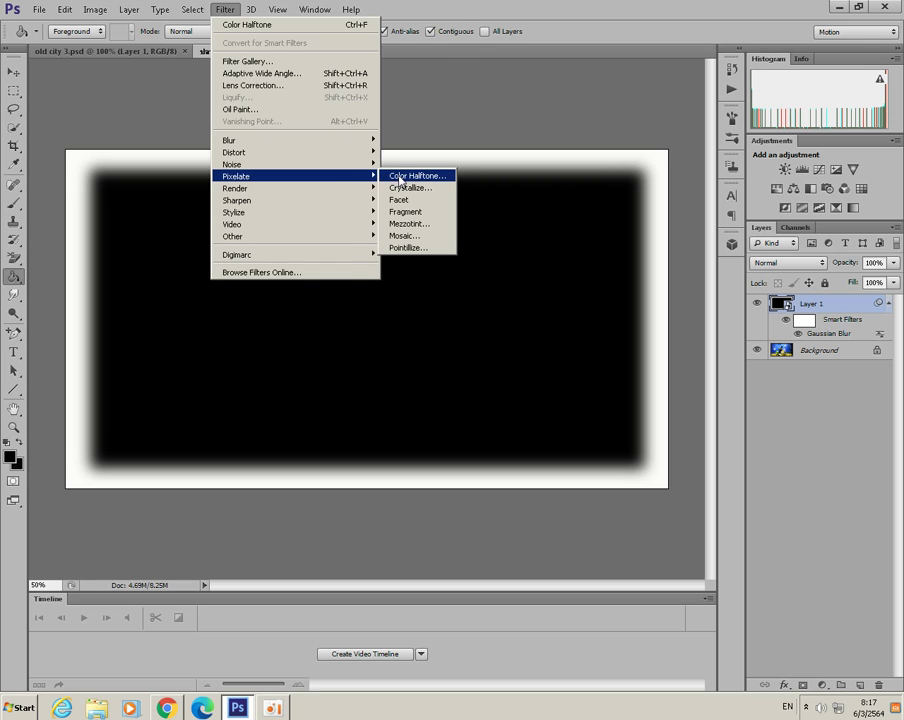
pyautogui.click(400, 180)
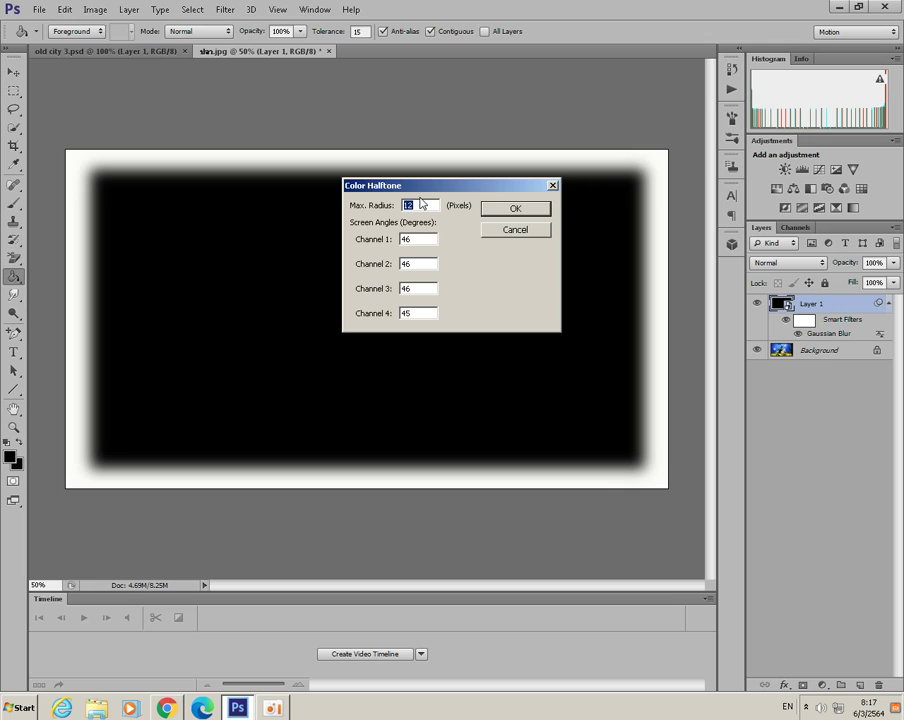
pyautogui.write('15')
pyautogui.click(511, 209)
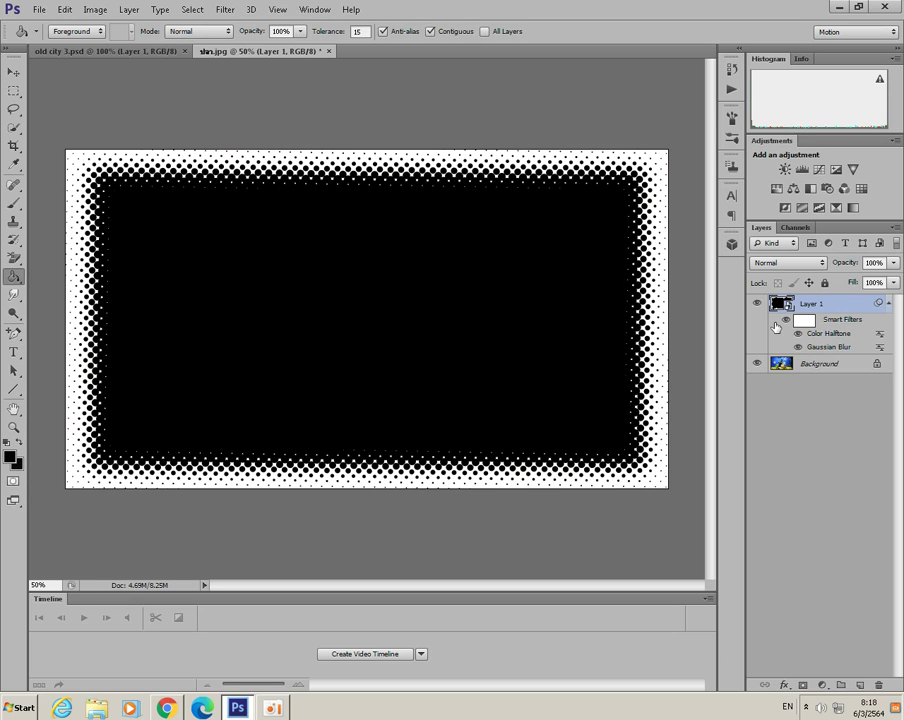
# Change Layer 1's blend mode from Normal to Screen
pyautogui.click(802, 266)
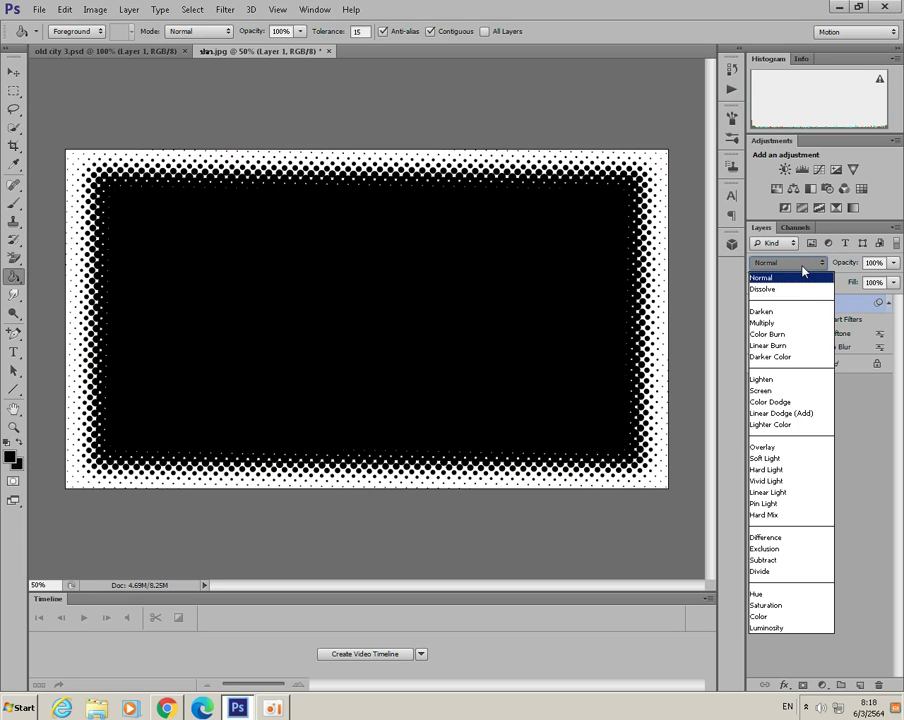
pyautogui.click(784, 392)
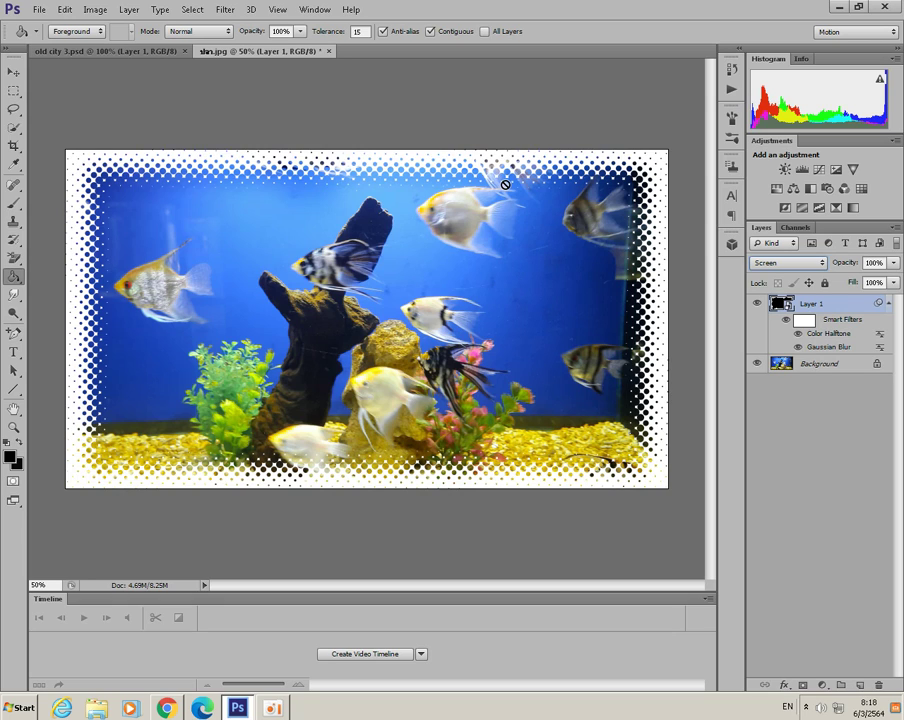
pyautogui.click(728, 72)
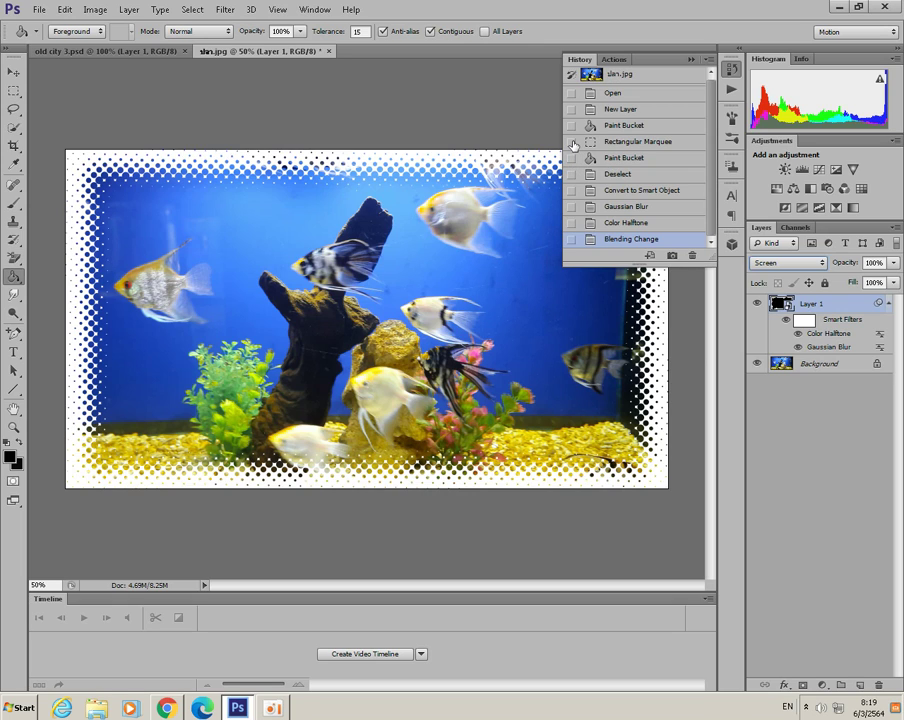
pyautogui.click(610, 142)
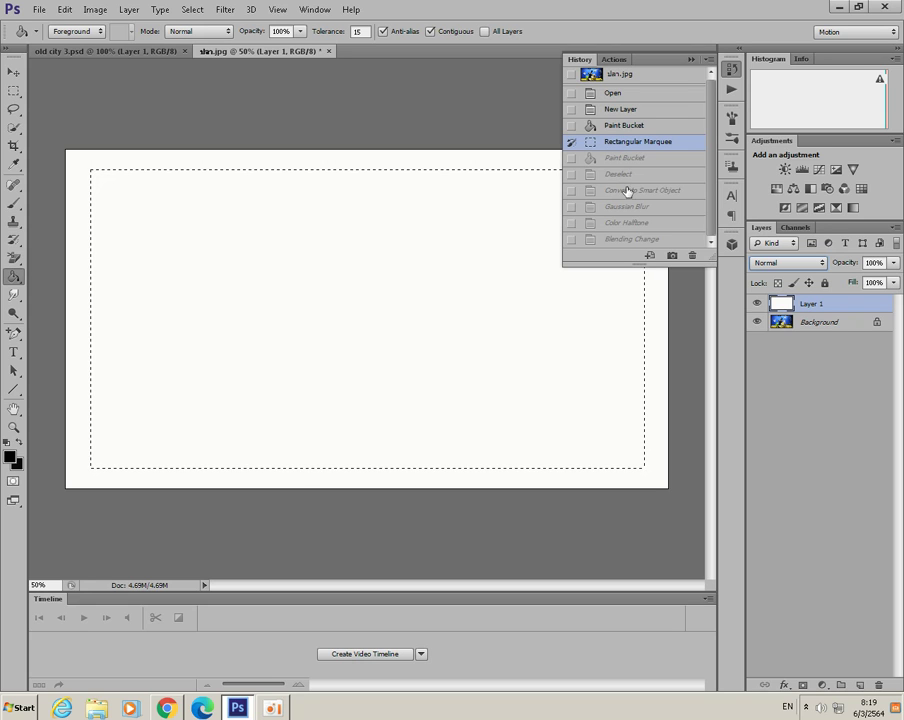
pyautogui.click(632, 240)
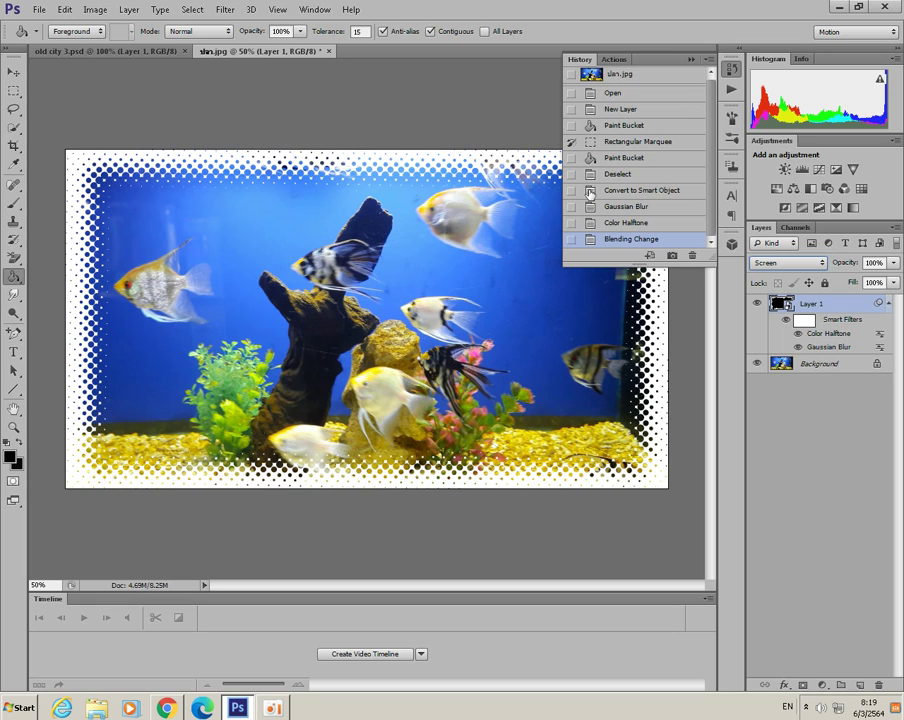
pyautogui.click(615, 109)
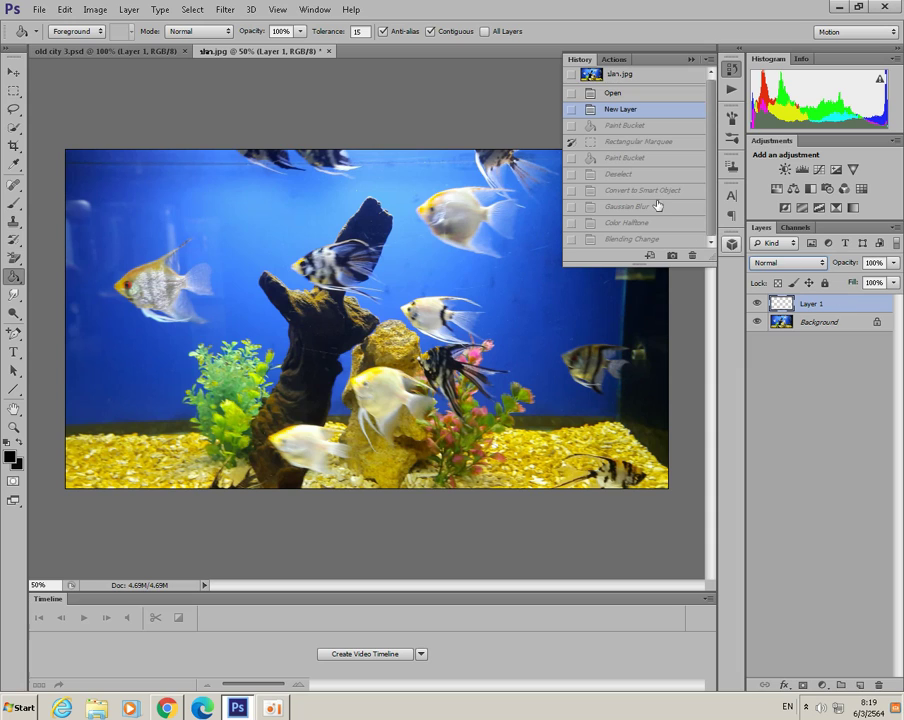
pyautogui.click(616, 127)
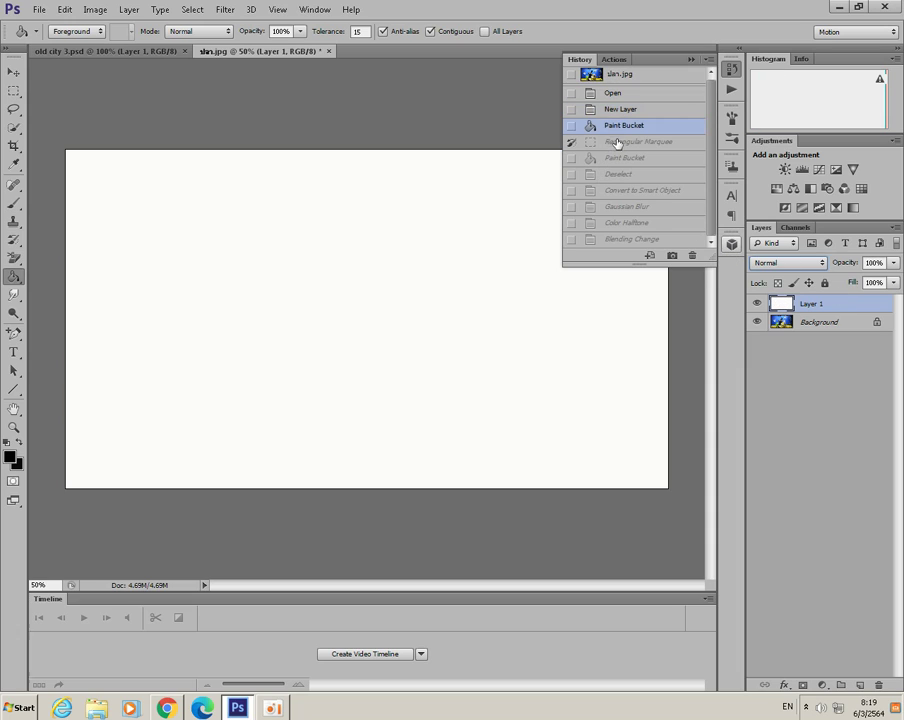
pyautogui.click(616, 142)
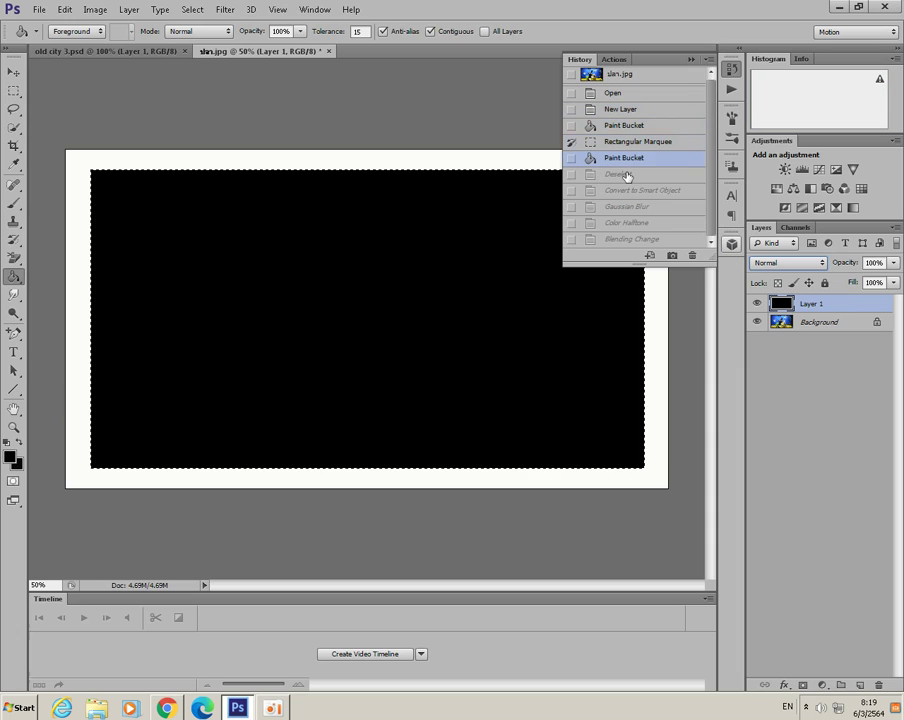
pyautogui.click(624, 175)
pyautogui.click(622, 240)
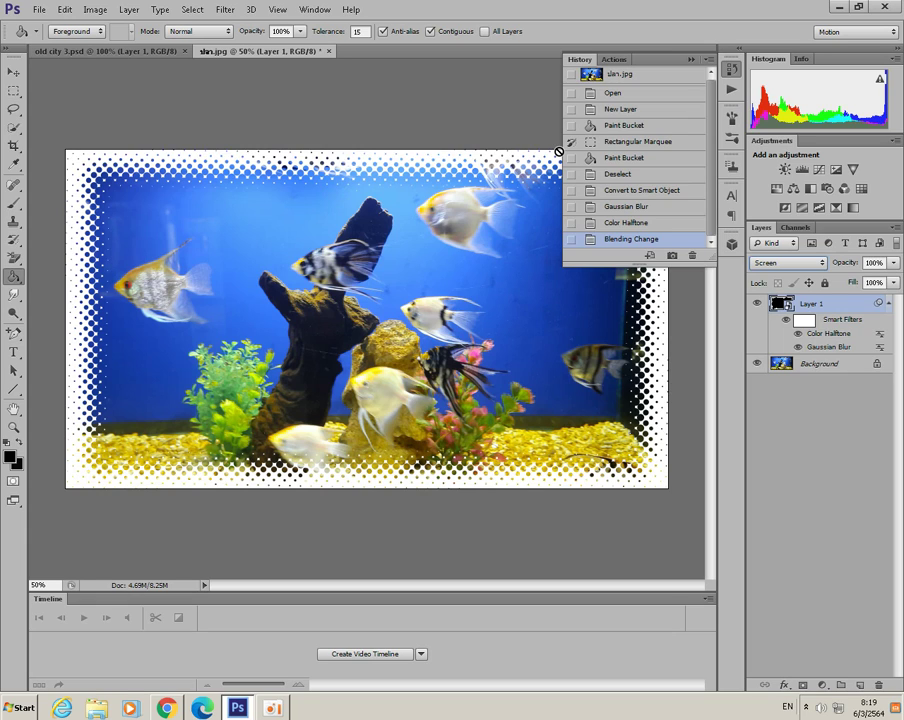
pyautogui.click(690, 61)
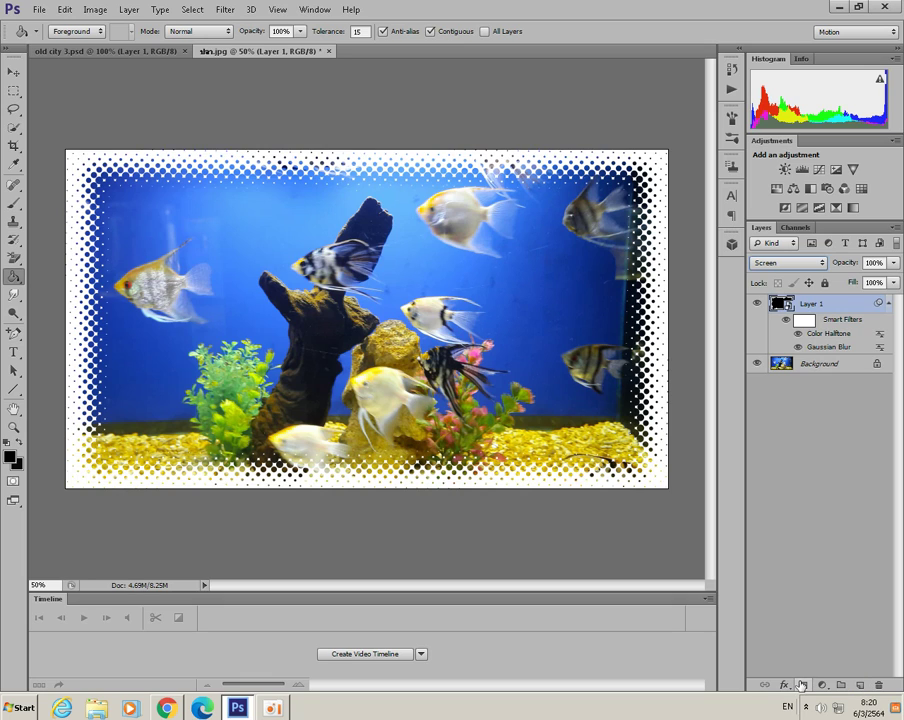
# Add a layer mask to the halftone Layer 1 and brush black along its top edge
pyautogui.click(802, 685)
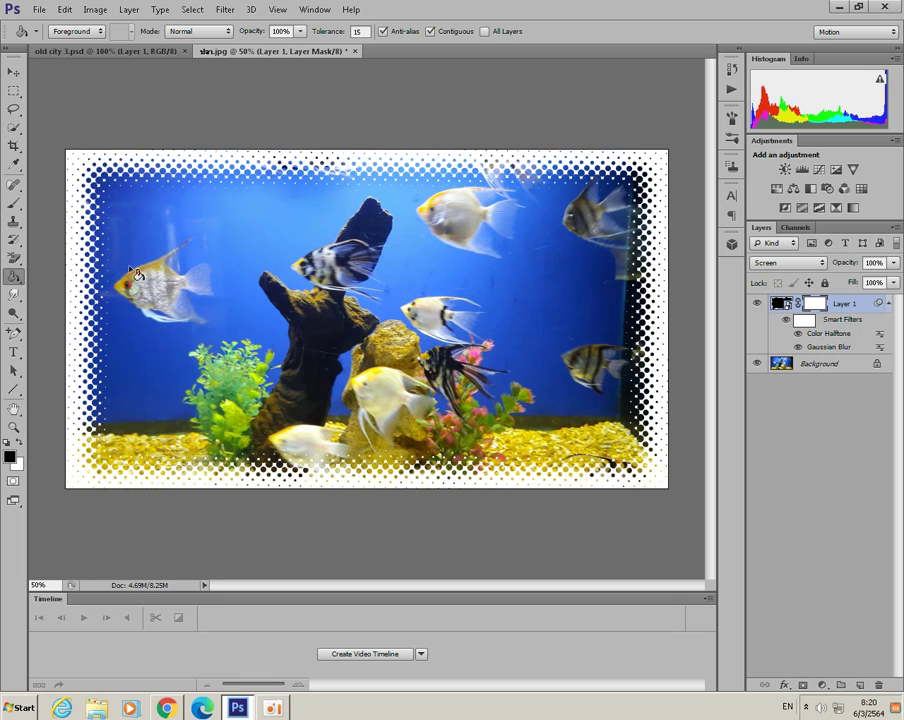
pyautogui.click(14, 203)
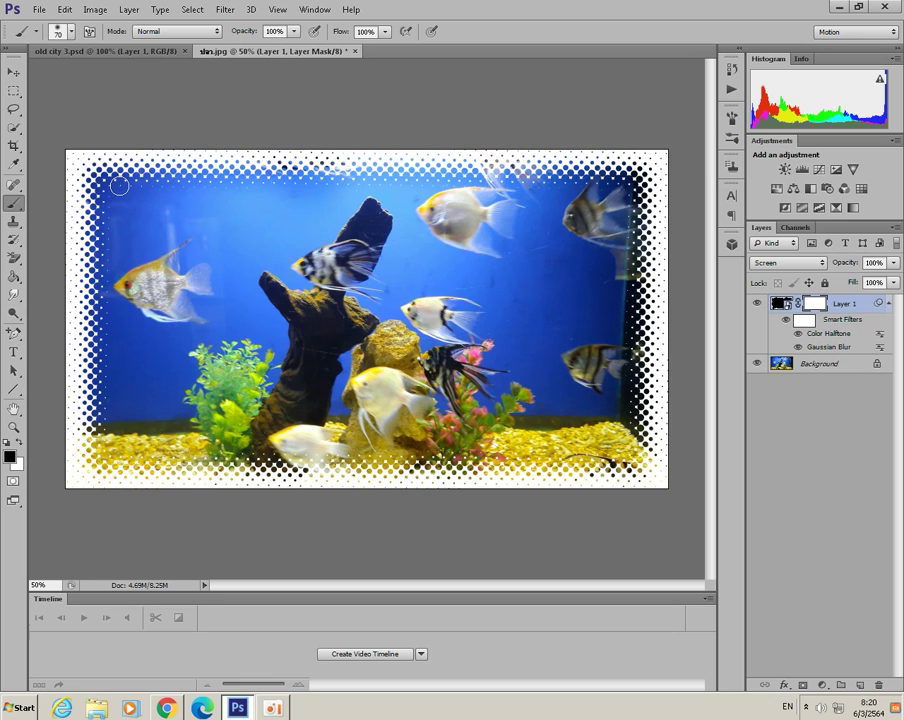
pyautogui.moveTo(119, 186); pyautogui.dragTo(195, 196)
pyautogui.moveTo(406, 194)
pyautogui.mouseDown()
pyautogui.moveTo(558, 198)
pyautogui.moveTo(591, 189)
pyautogui.mouseUp()
# Paint the mask black down the right edge and along the bottom edge
pyautogui.click(624, 247)
pyautogui.moveTo(624, 247); pyautogui.dragTo(622, 358)
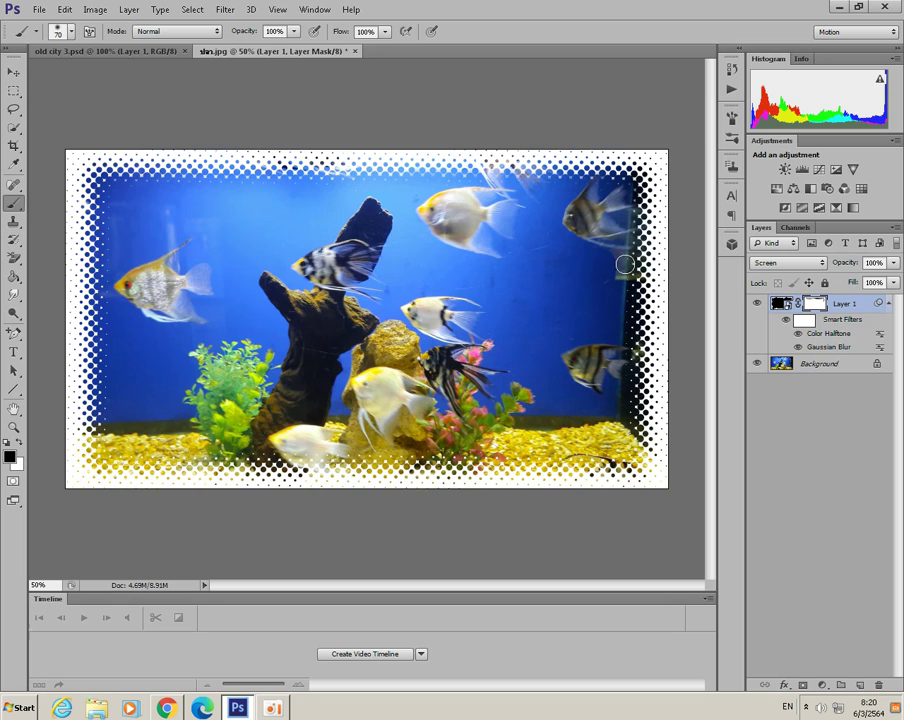
pyautogui.click(620, 333)
pyautogui.moveTo(327, 450); pyautogui.dragTo(190, 440)
pyautogui.moveTo(353, 447); pyautogui.dragTo(459, 455)
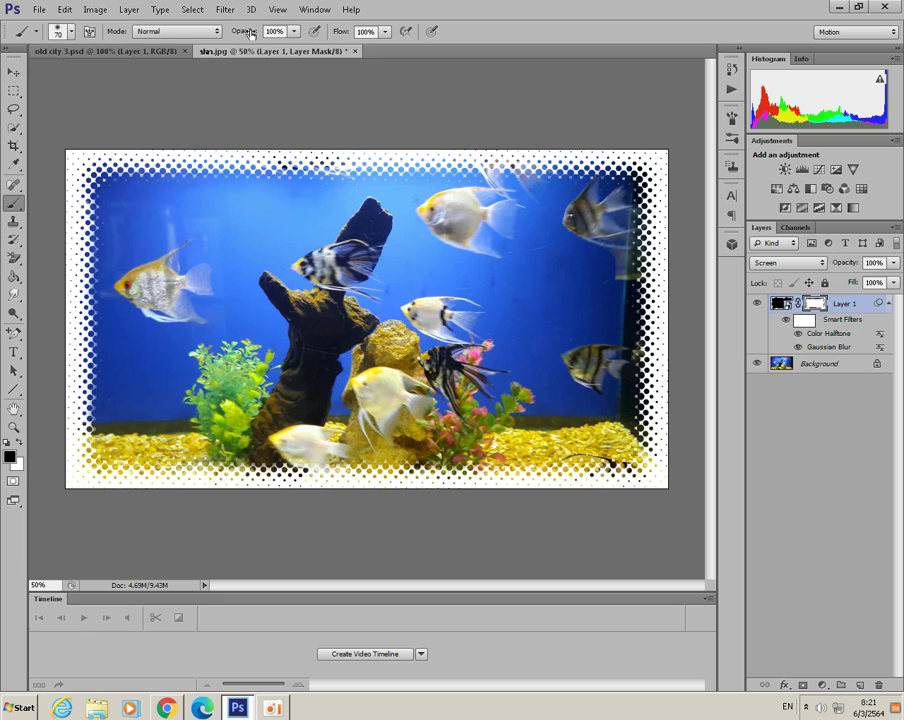
# Lower the brush opacity to 33% and lightly paint the mask along the left edge
pyautogui.moveTo(251, 33); pyautogui.dragTo(212, 33)
pyautogui.moveTo(206, 31); pyautogui.dragTo(202, 31)
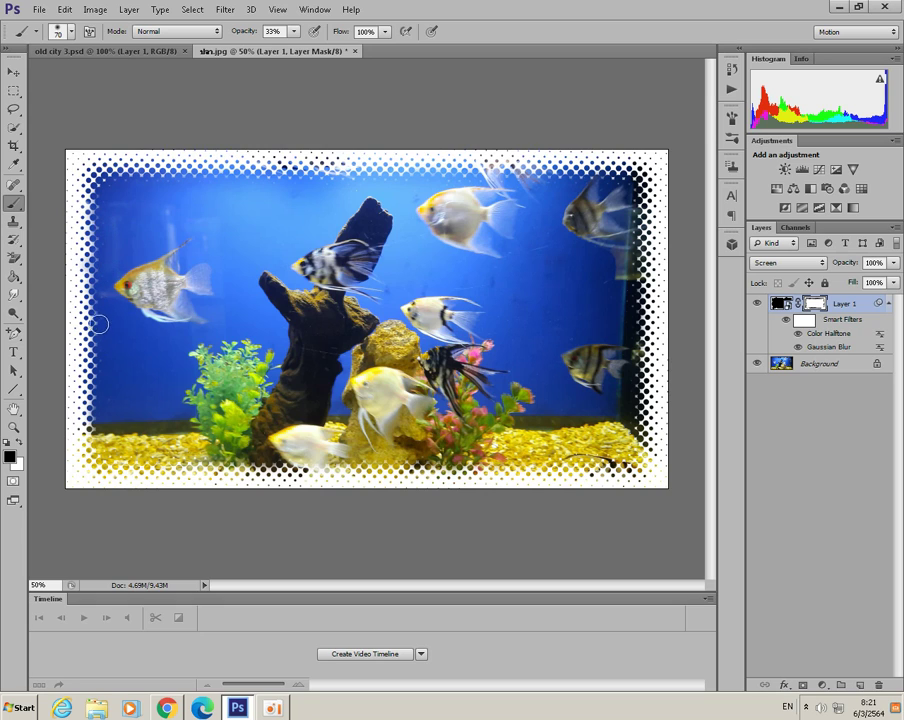
pyautogui.moveTo(96, 320); pyautogui.dragTo(101, 452)
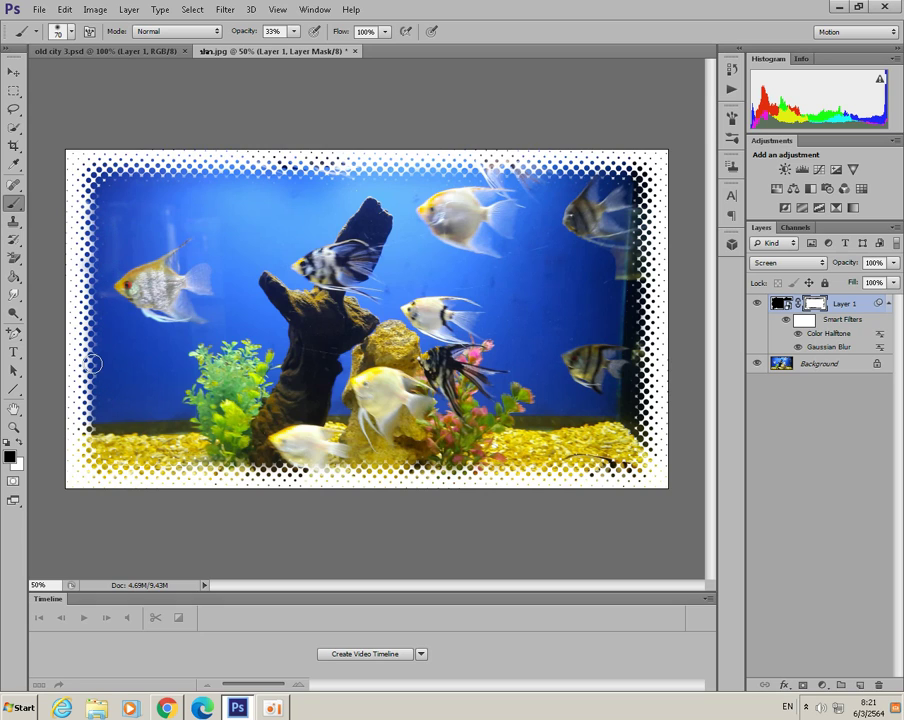